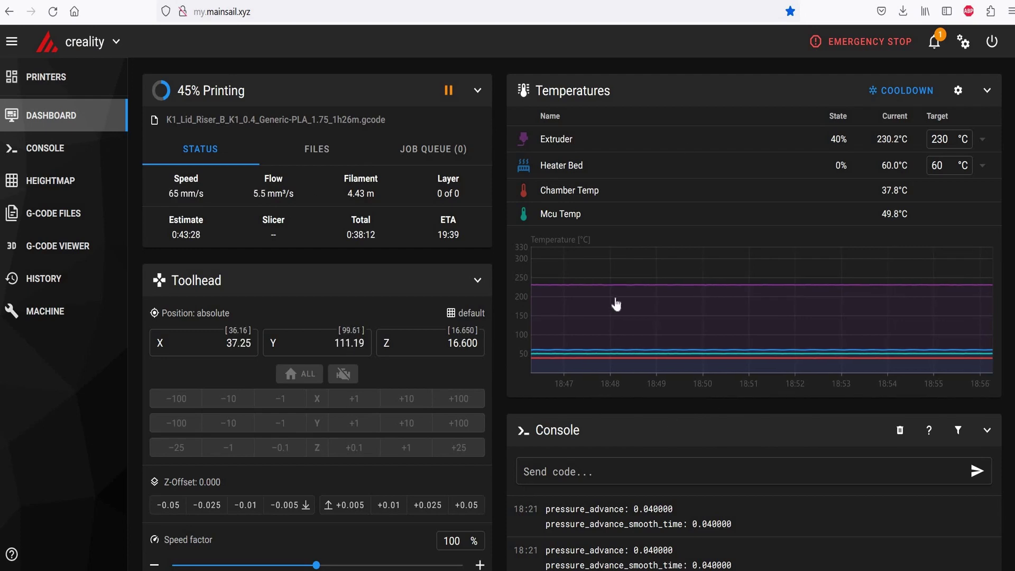
Log in to host 192.168.0.195 over SCP using the printer's username and password
mouse_move(614, 306)
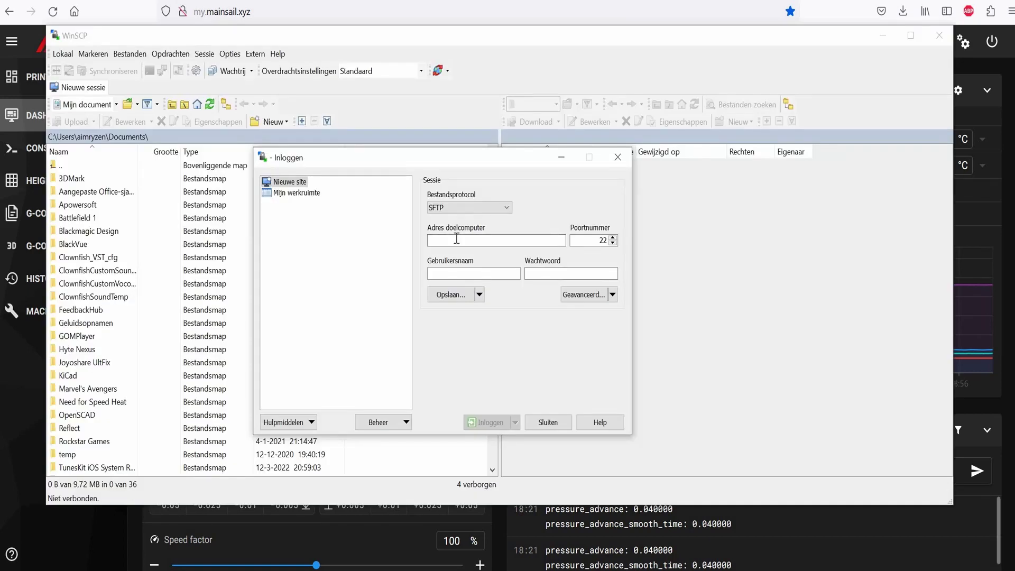
click(457, 238)
text(19)
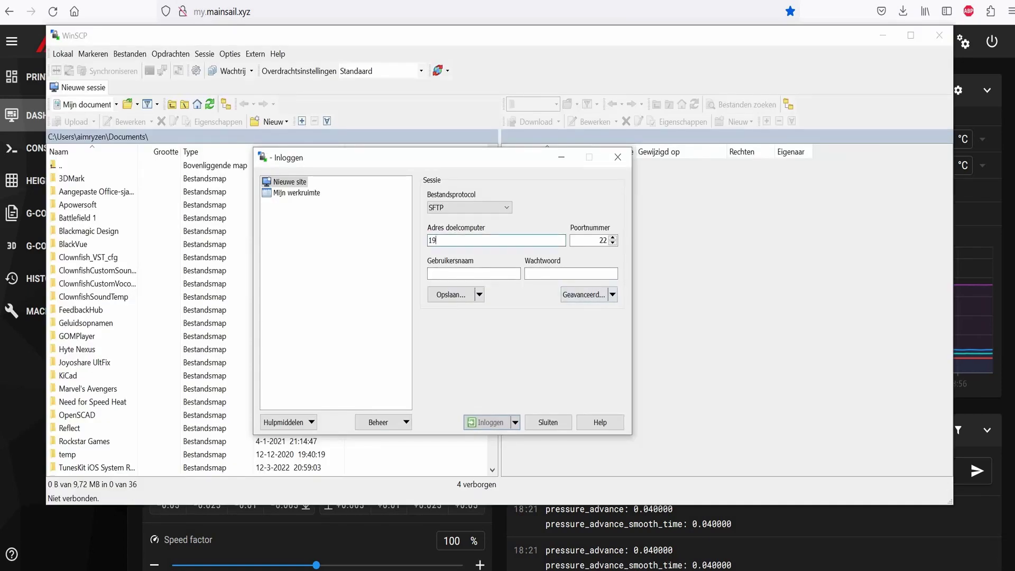
text(2.168.0.195)
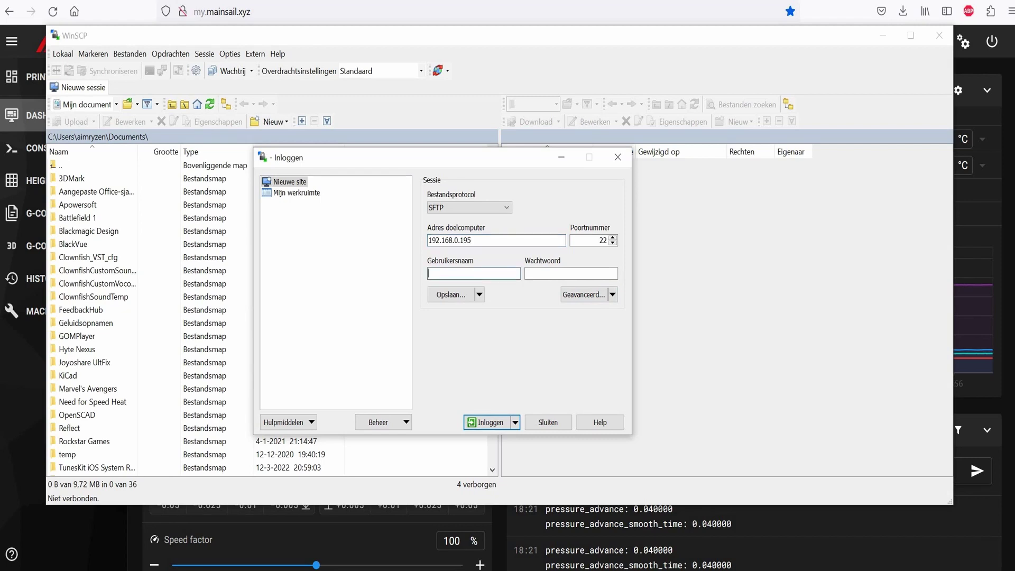
key(Tab)
text(••••••••)
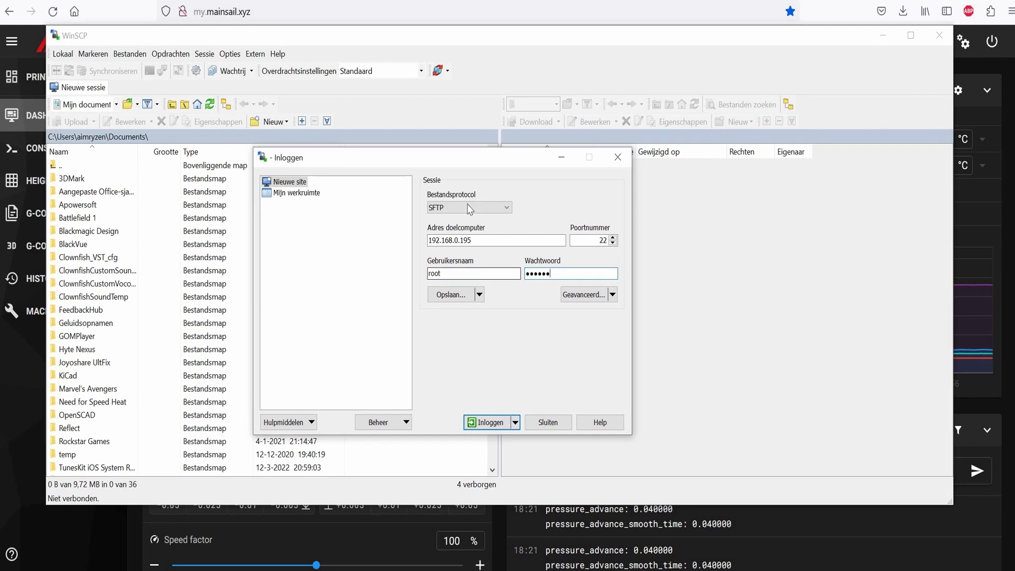
click(468, 207)
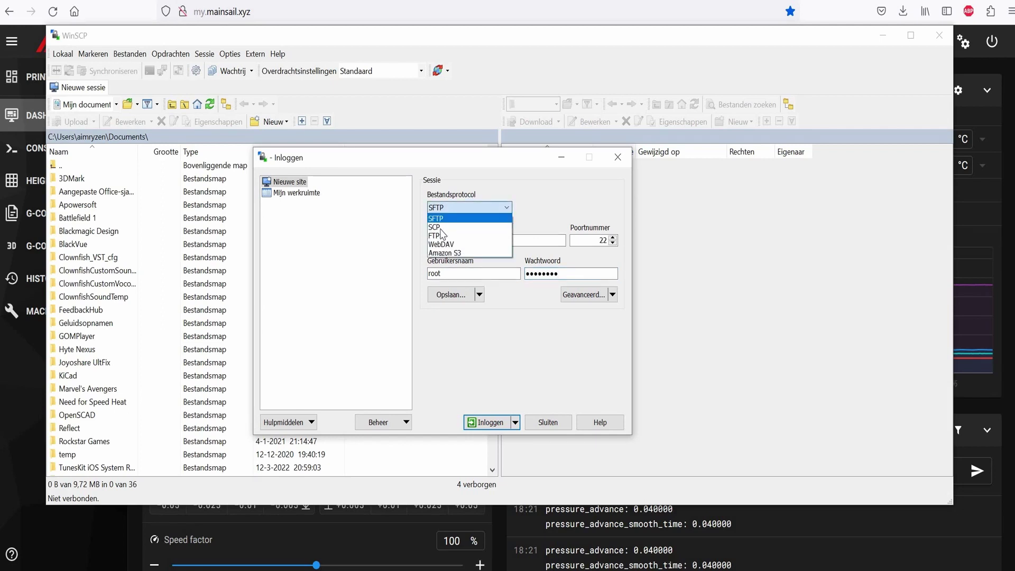
click(493, 422)
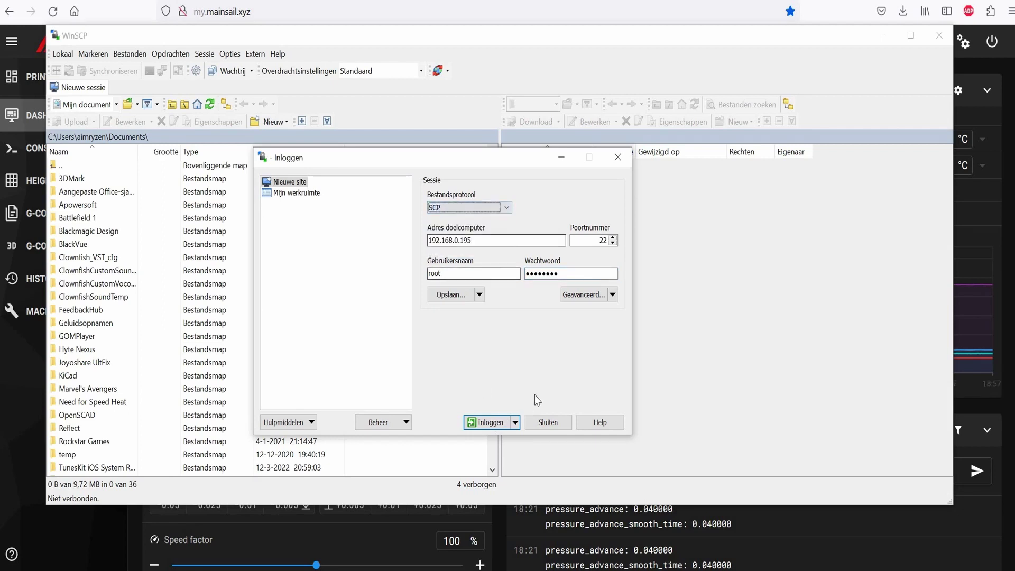
click(491, 423)
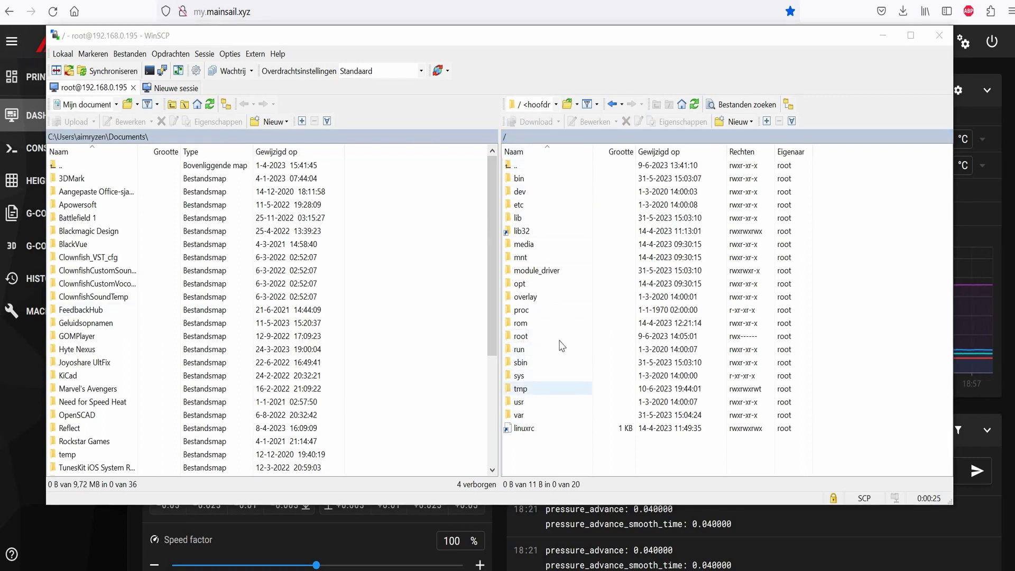
Browse to /usr/data/printer_data/config and open moonraker.conf in the editor
double_click(520, 401)
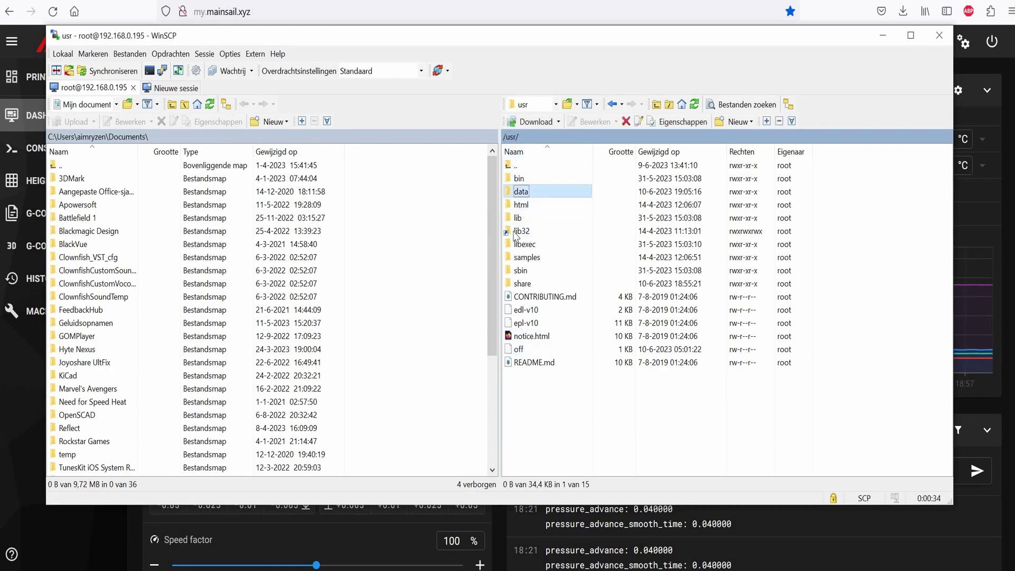
double_click(526, 191)
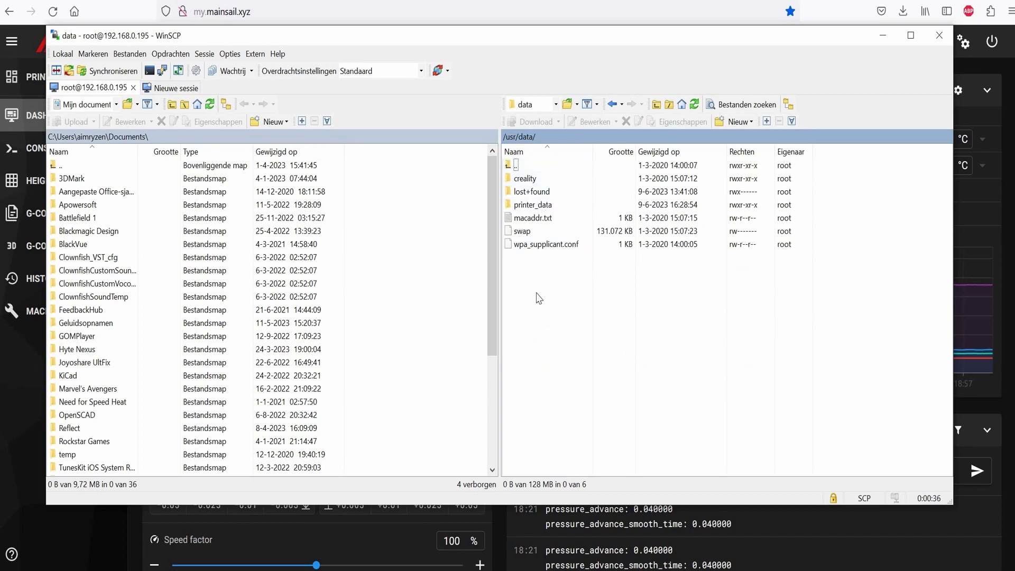
click(532, 205)
key(Return)
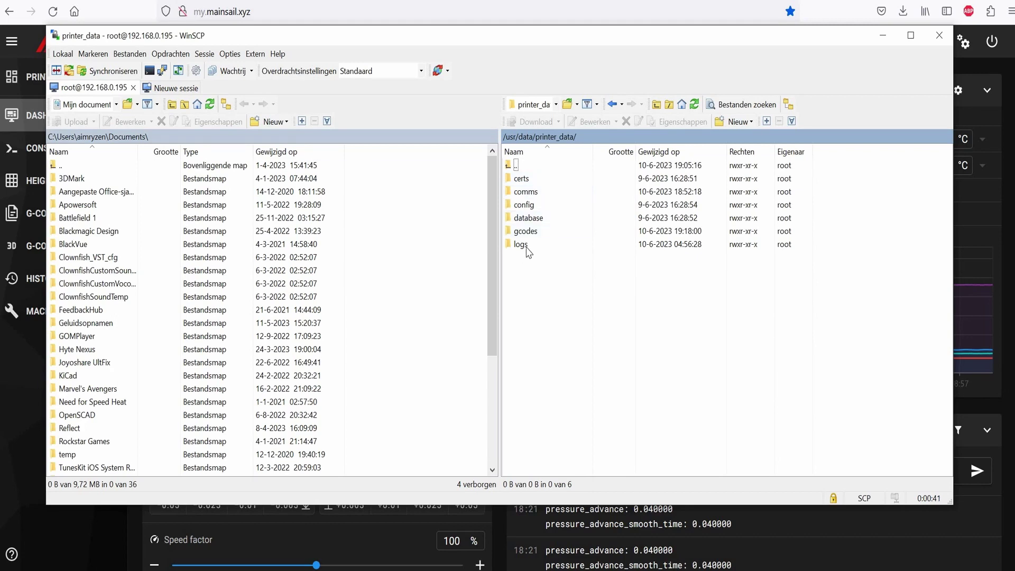
click(525, 205)
double_click(528, 205)
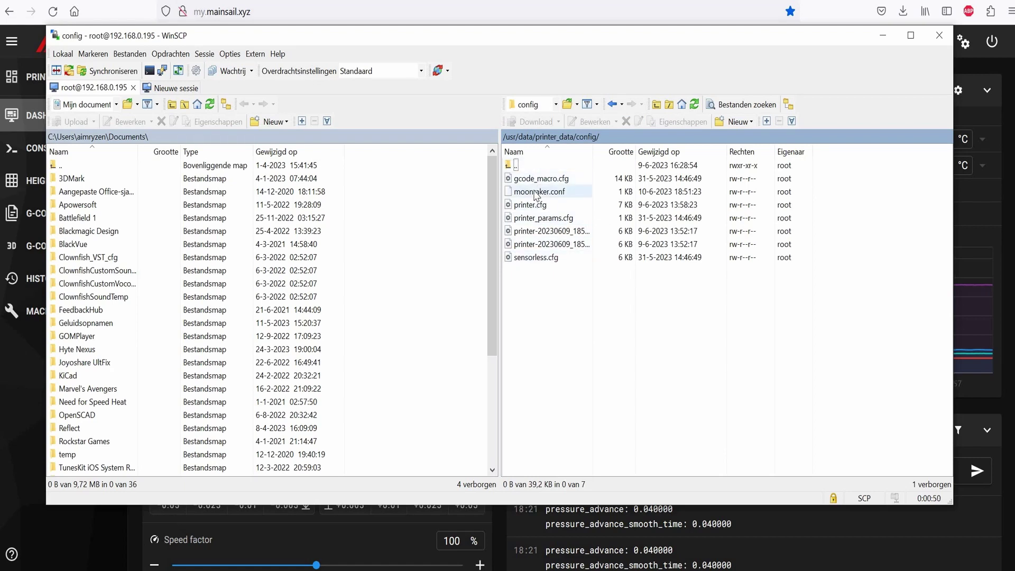
double_click(539, 192)
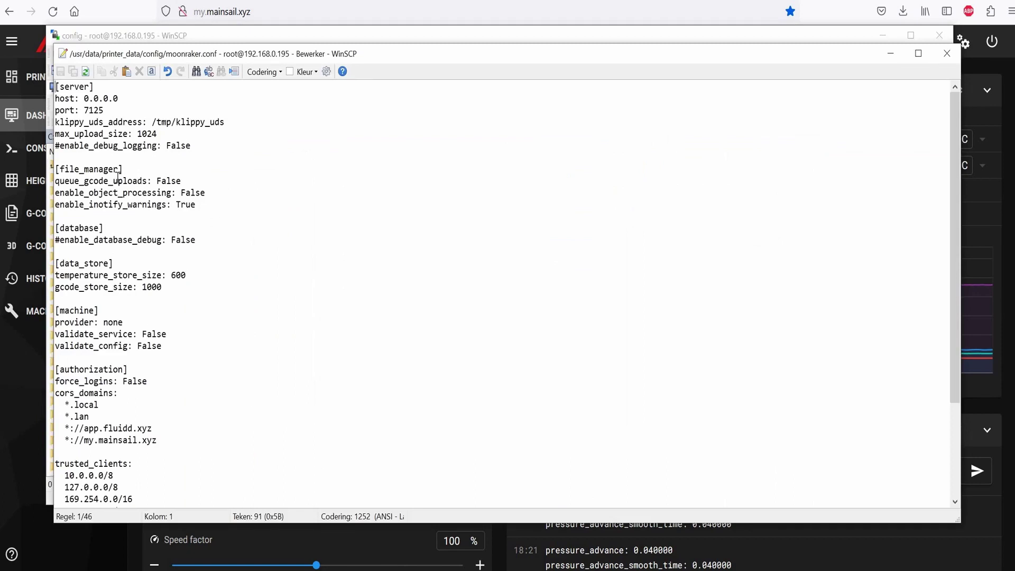
Confirm [authorization] cors_domains includes *://my.mainsail.xyz, then close moonraker.conf
scroll(188, 271, down, 3)
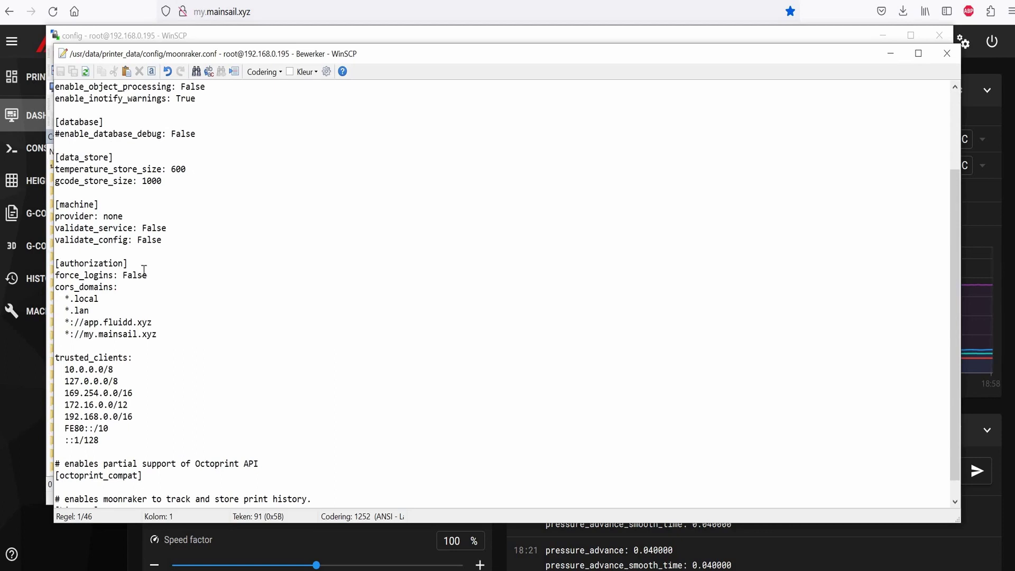
drag(117, 264, 101, 256)
click(148, 275)
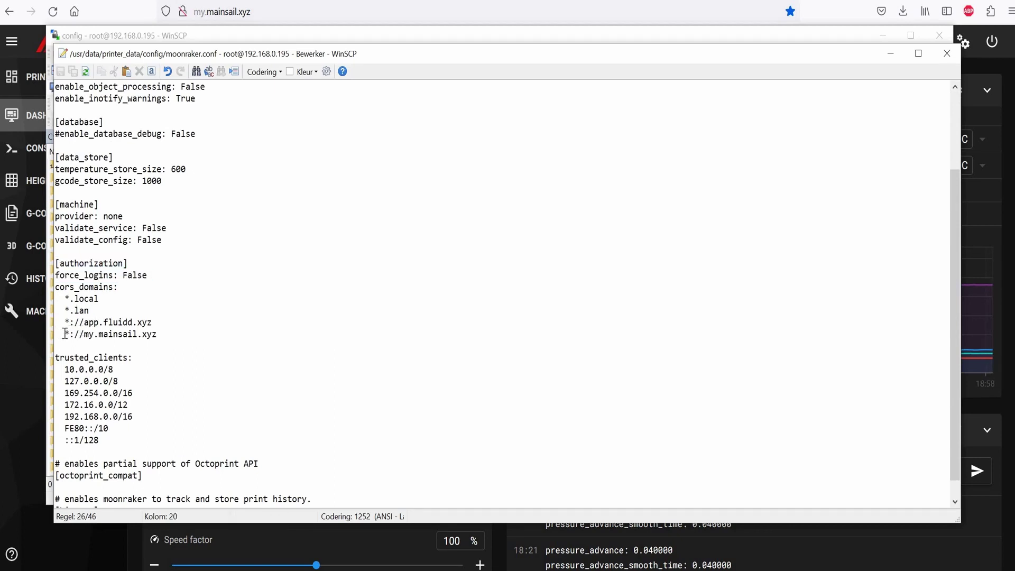
drag(163, 334, 68, 339)
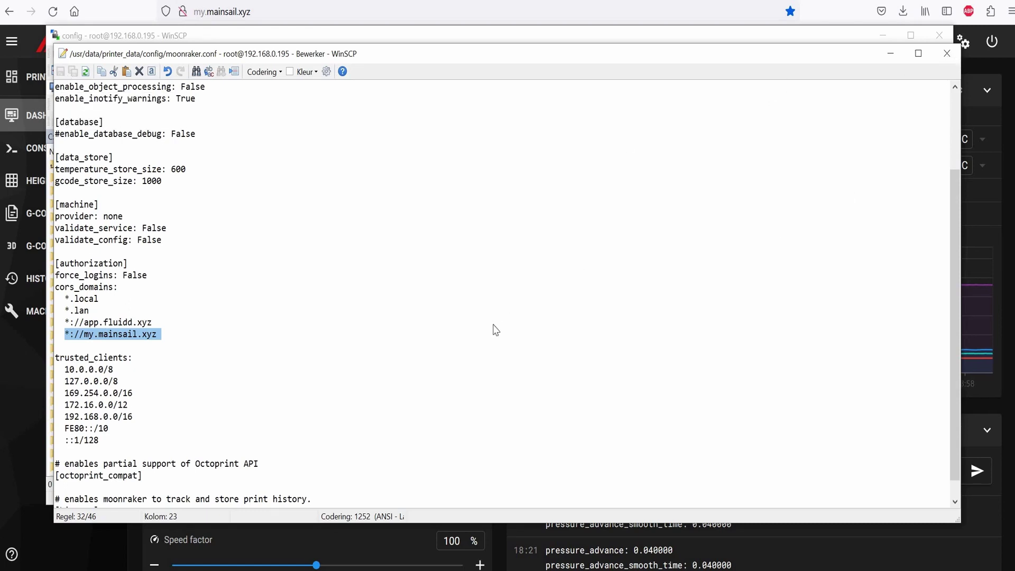
click(946, 53)
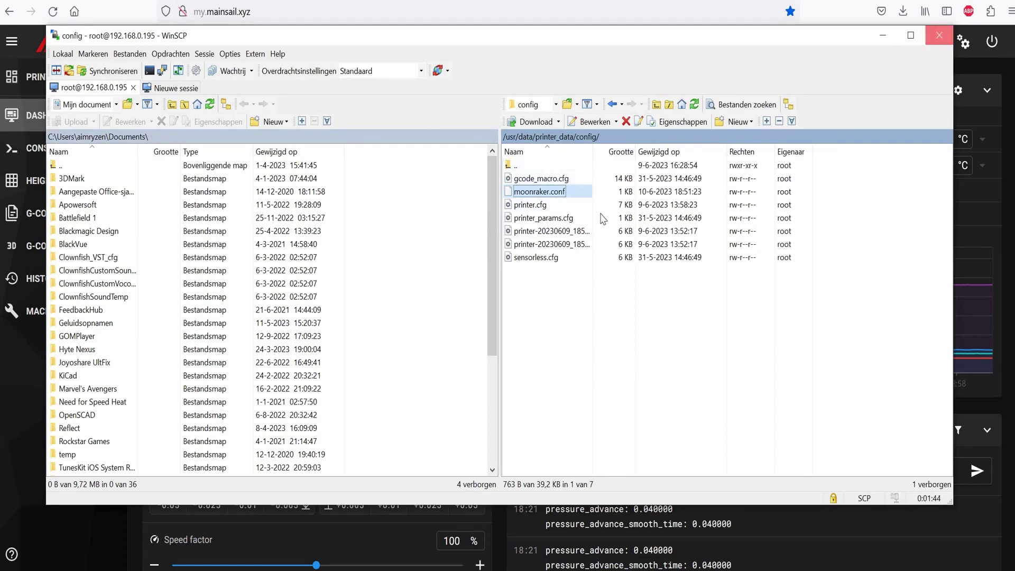
Close WinSCP and start a PuTTY SSH session to 192.168.0.195
click(940, 36)
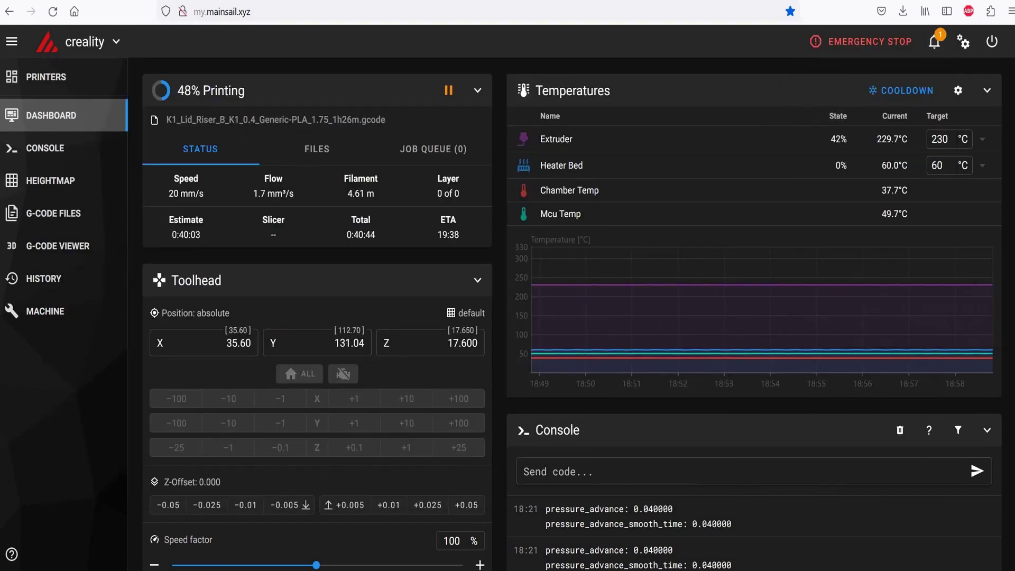
key(super+s)
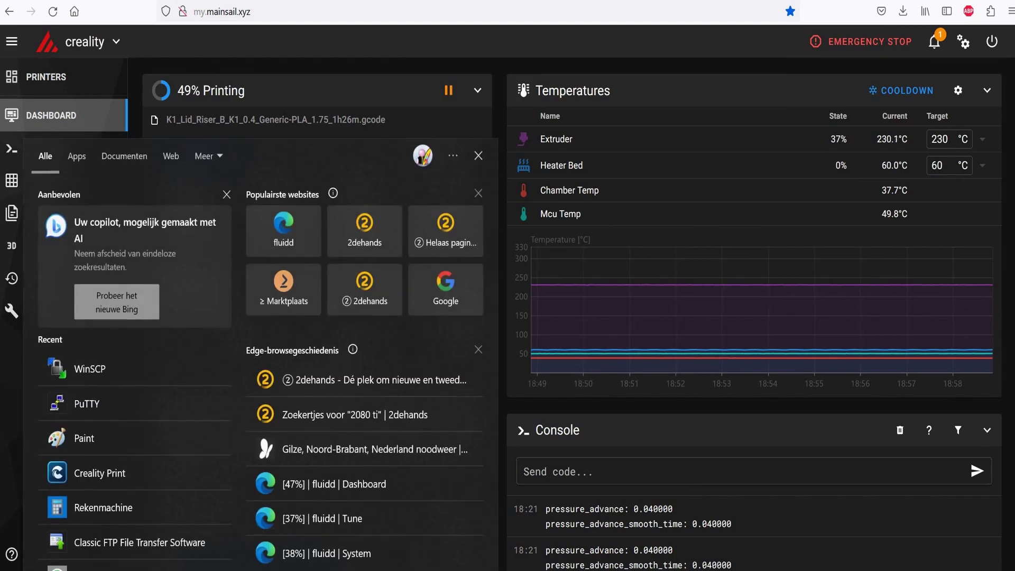
text(putty)
key(Return)
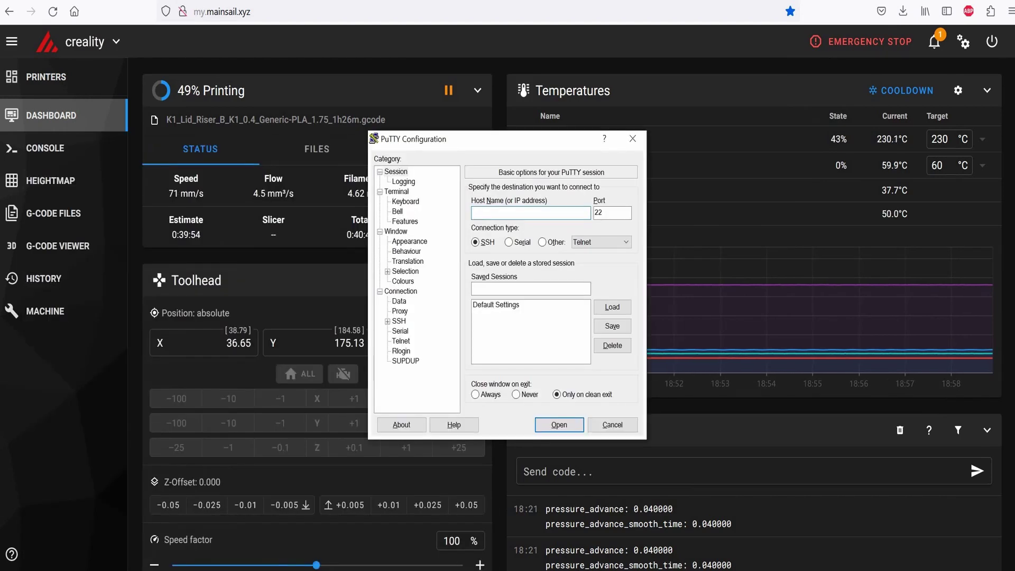
text(192)
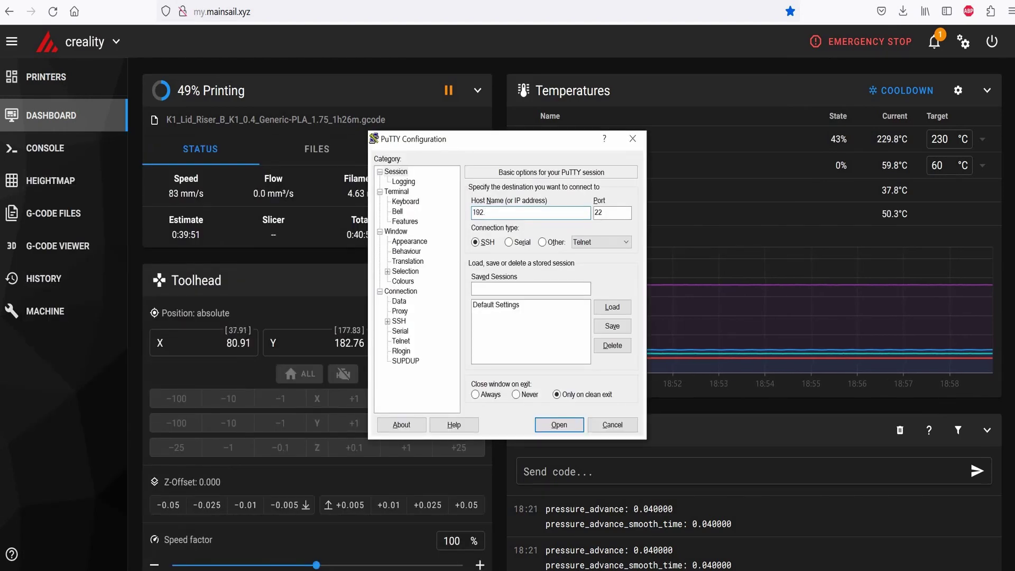
text(.168.0.195)
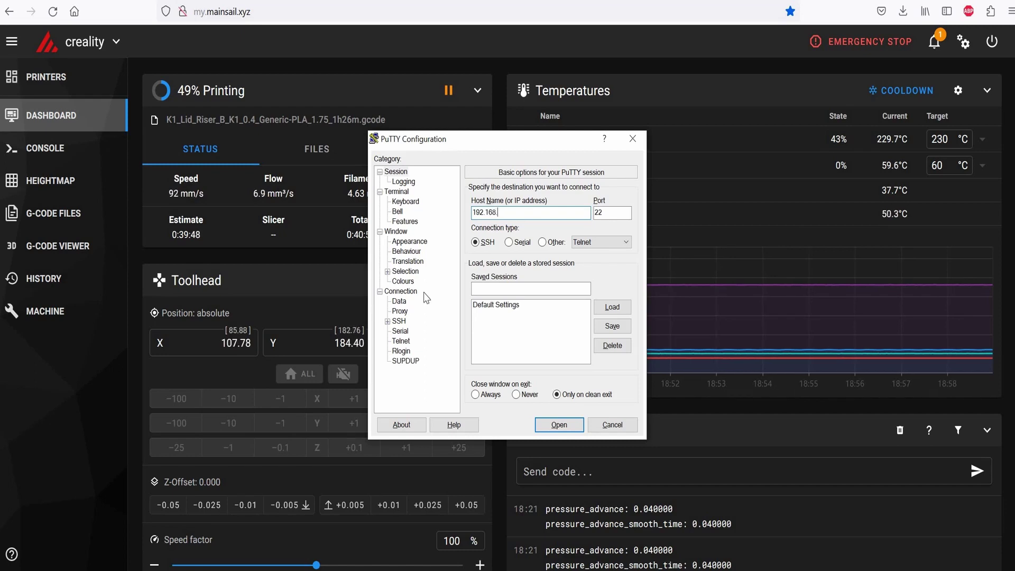
key(Return)
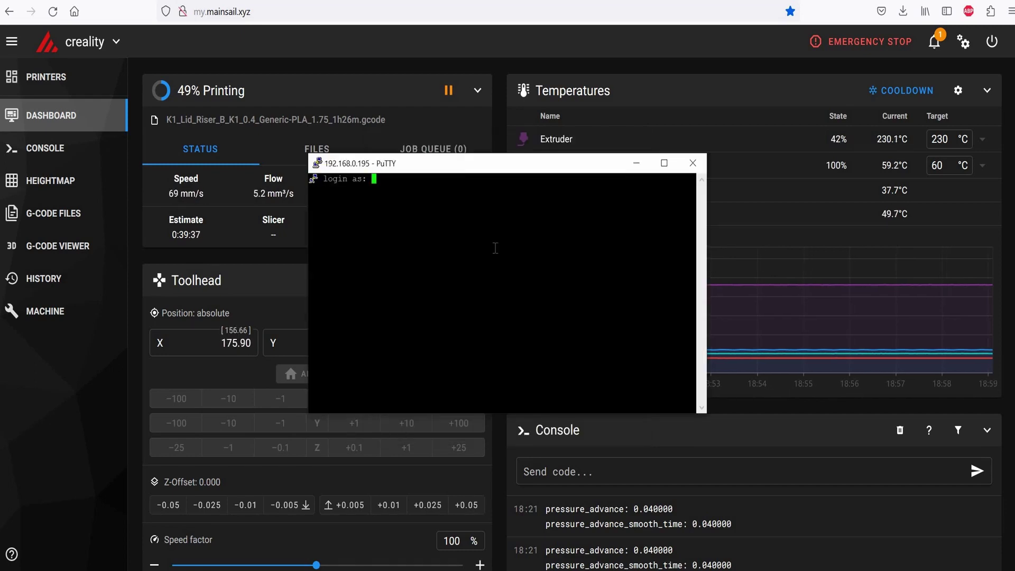
Log in as root with the account password and run /etc/init.d/S56moonraker_service restart
text(root)
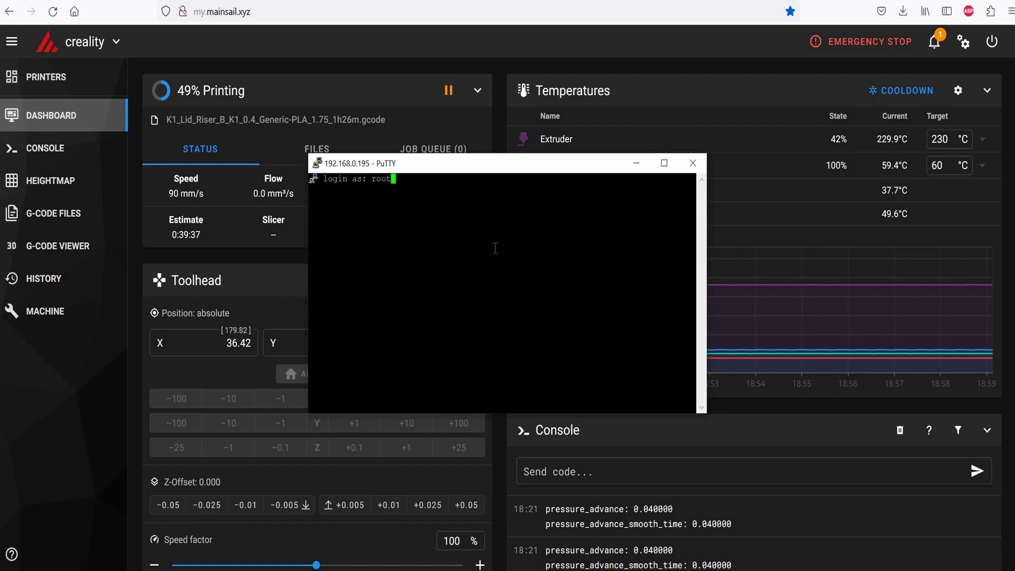
key(Return)
text(creality_2023)
key(Return)
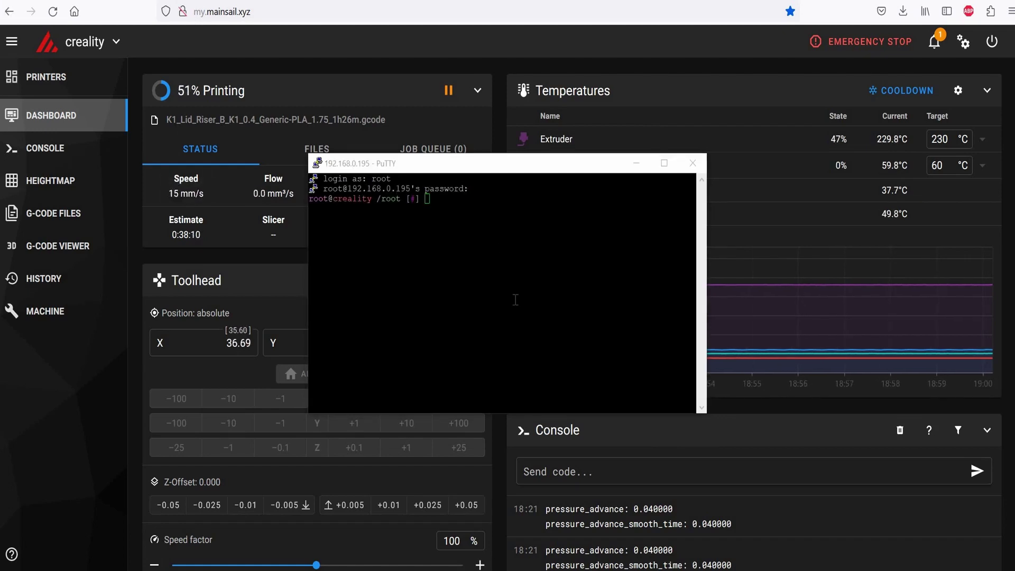
right_click(515, 299)
key(Return)
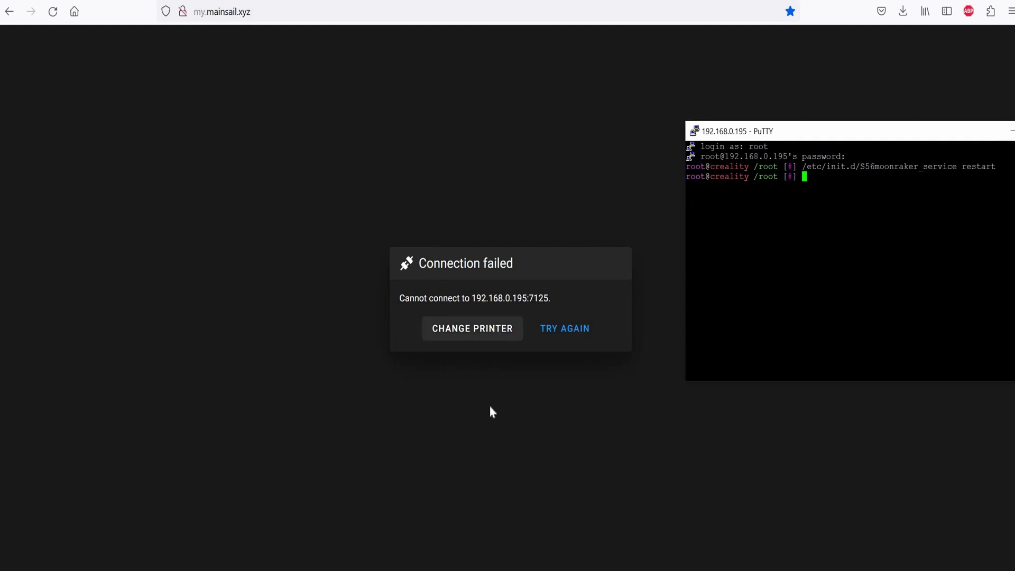
Dismiss the Mainsail connection error and check the page's web address
click(494, 328)
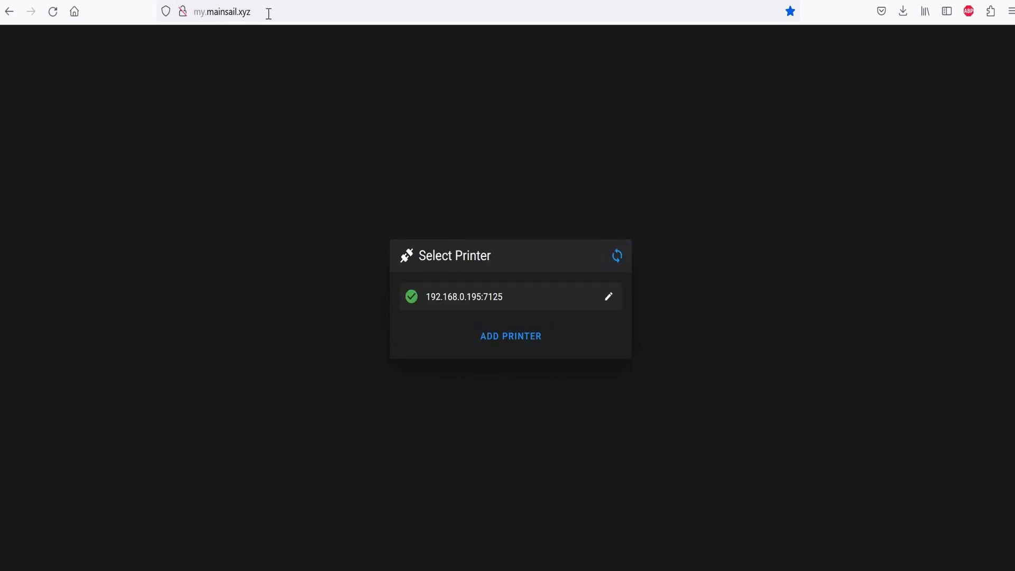
click(203, 19)
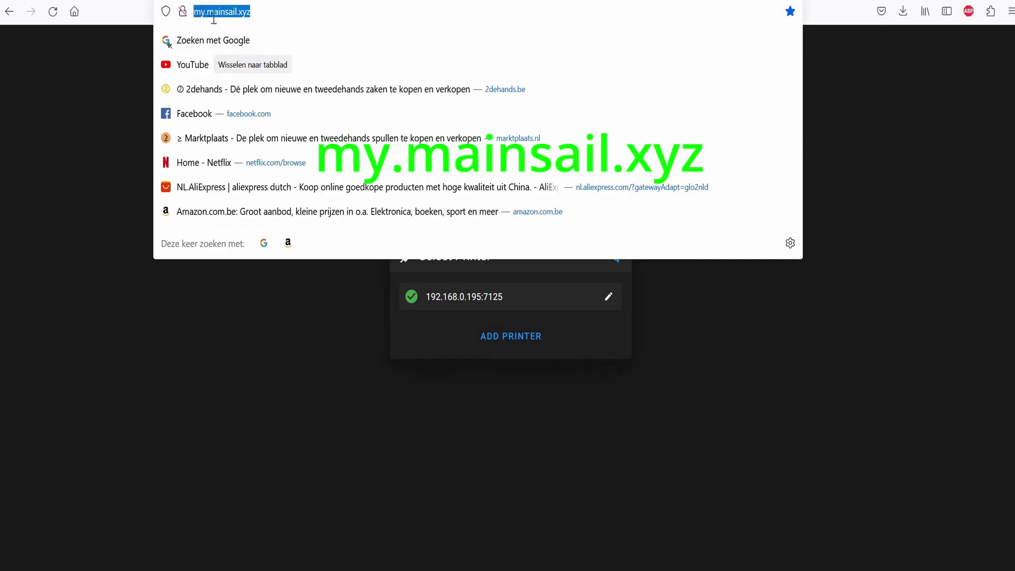
click(241, 30)
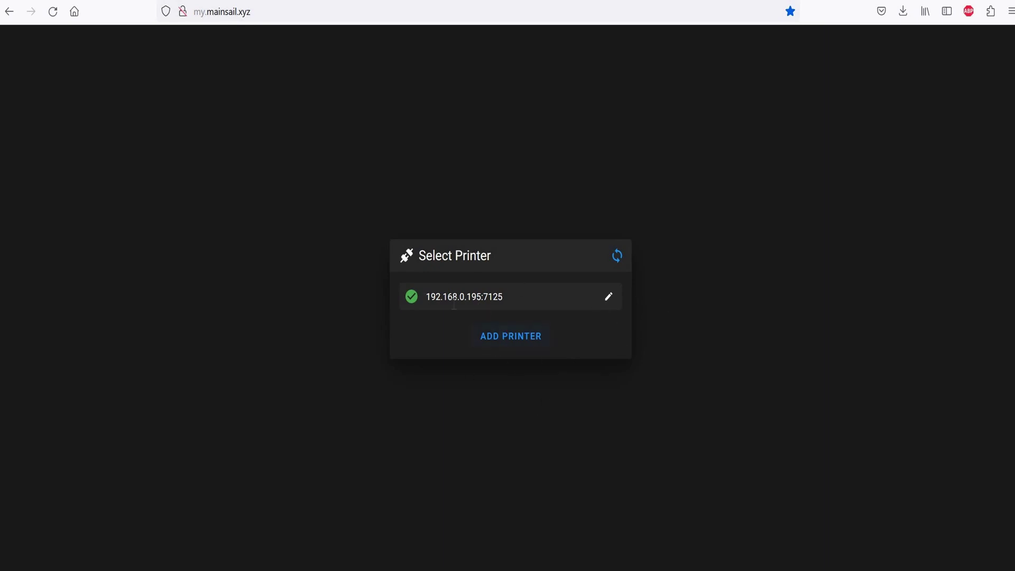
Add printer 192.168.0.195 on port 7125 and connect to its dashboard
click(511, 336)
click(406, 302)
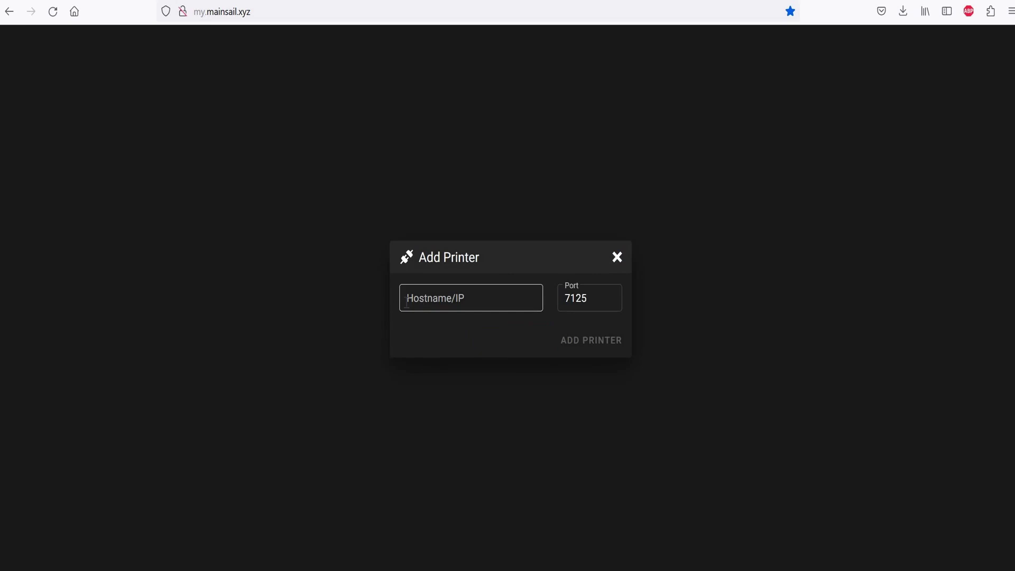
click(427, 302)
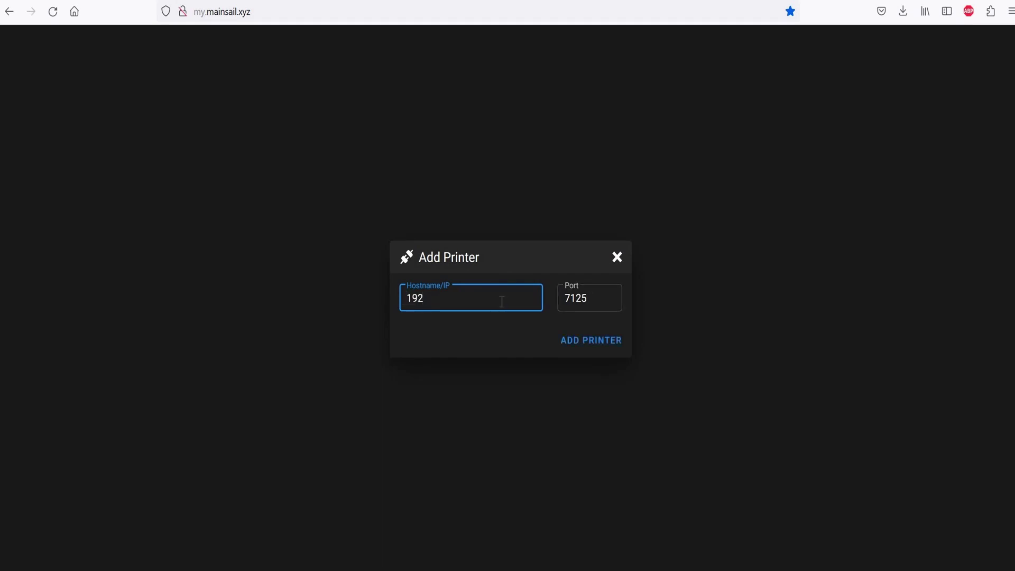
text(.195)
key(Return)
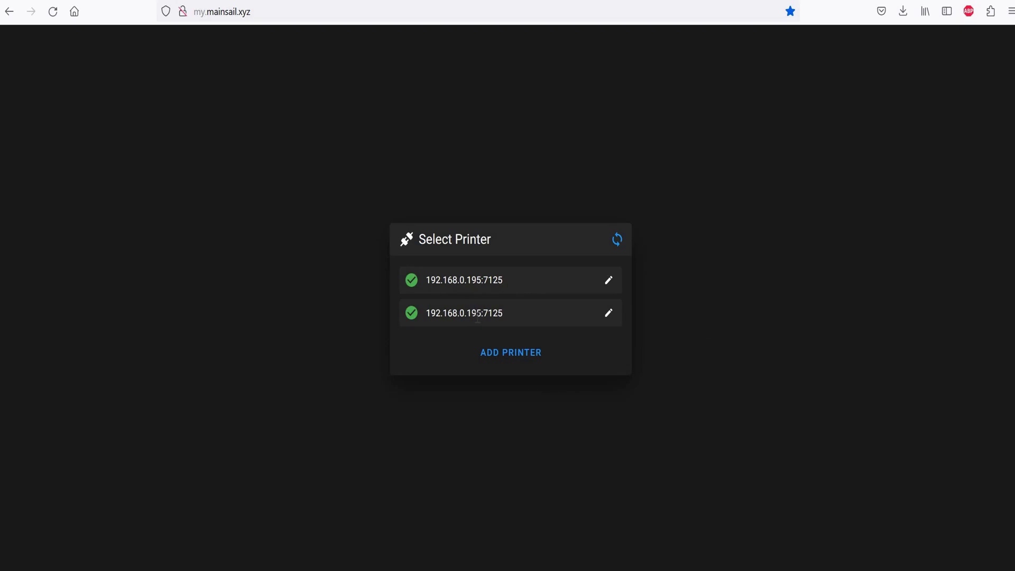
click(570, 275)
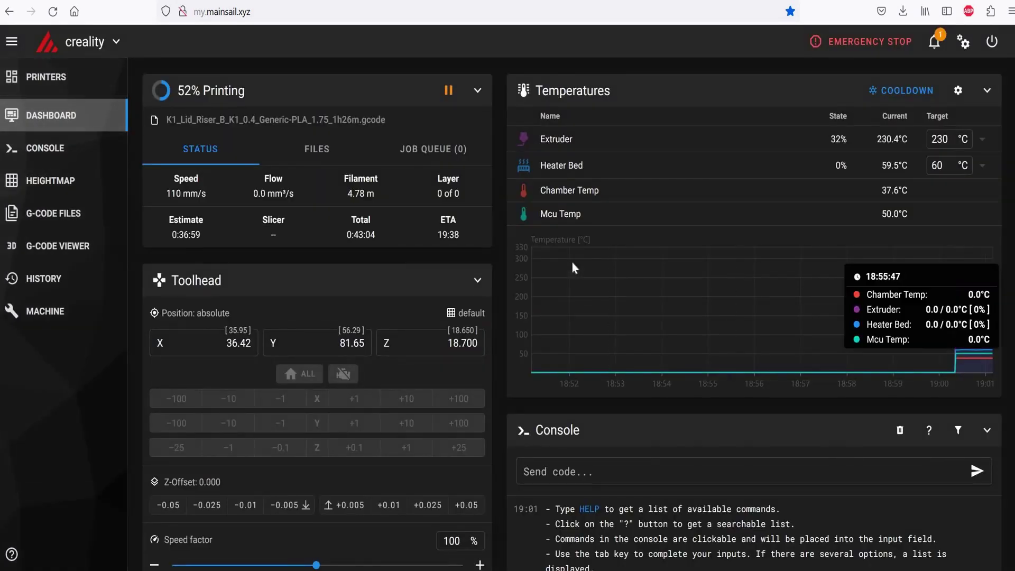